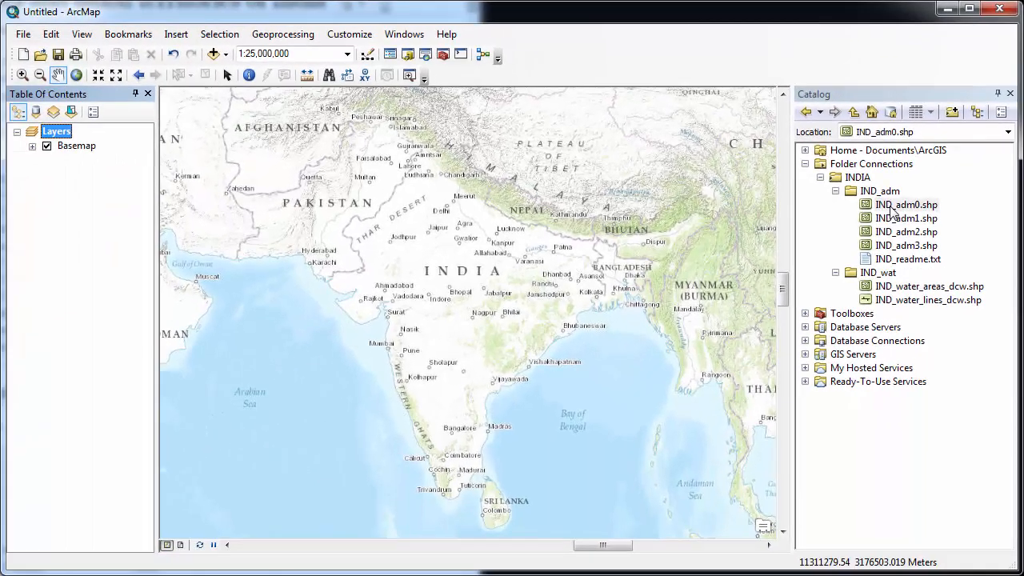
Step: Add IND_adm0.shp to the map and rename its layer to Country
drag(894, 210, 522, 261)
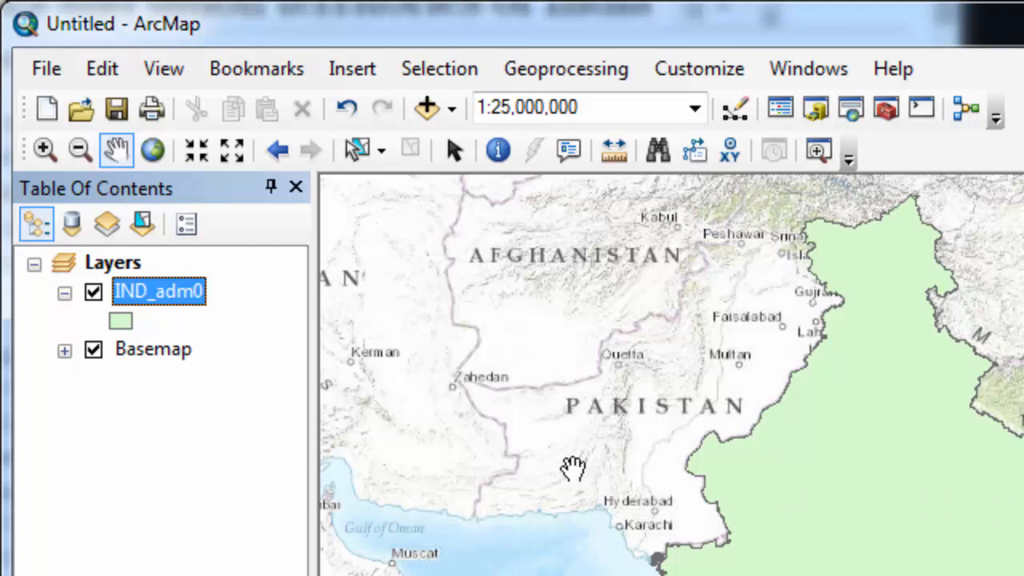
click(182, 295)
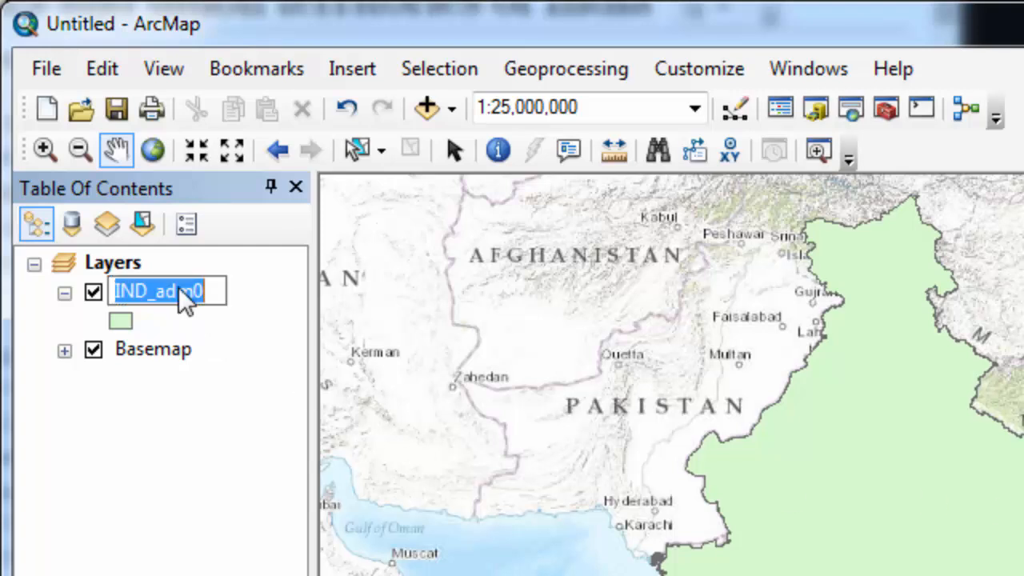
text(Country)
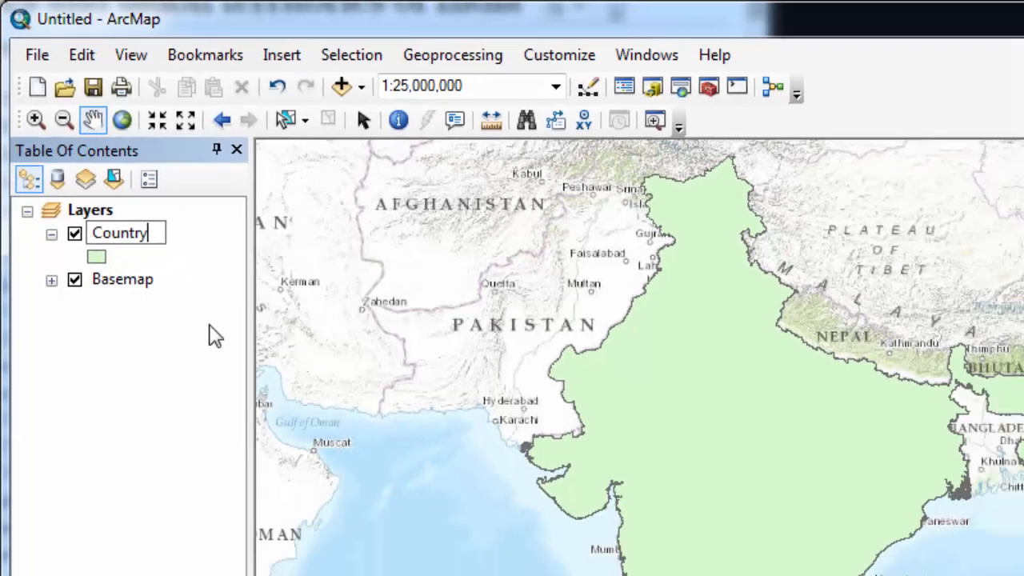
click(273, 470)
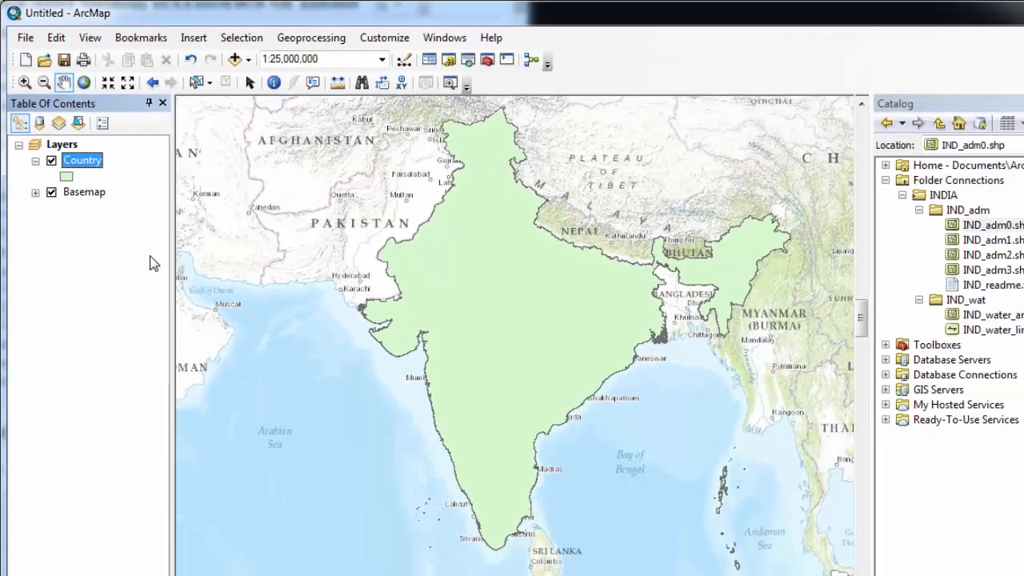
Step: Add the IND_adm1 state shapefile and rename the layer States+Unions
drag(906, 218, 613, 240)
click(80, 146)
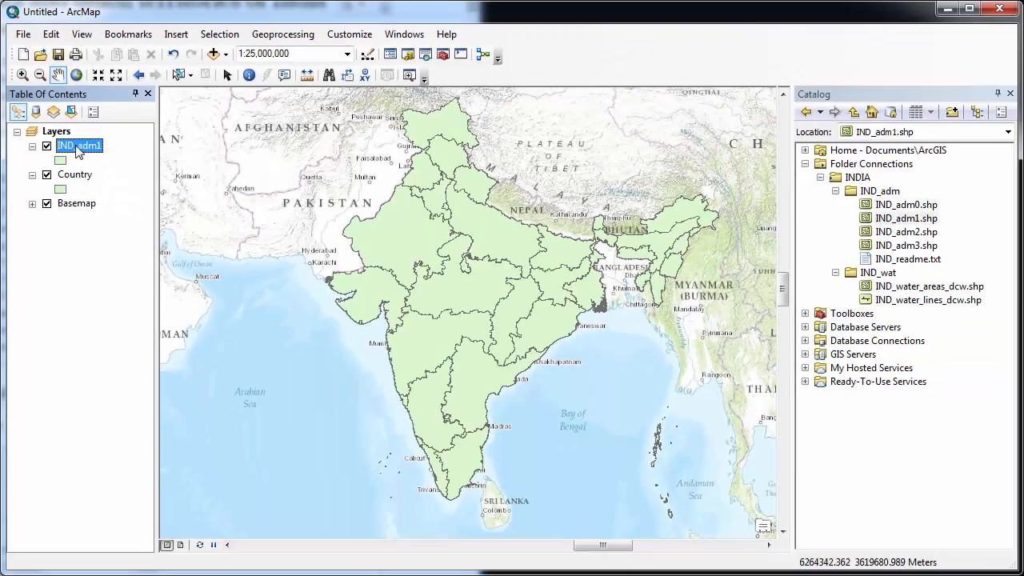
text(States+Unions)
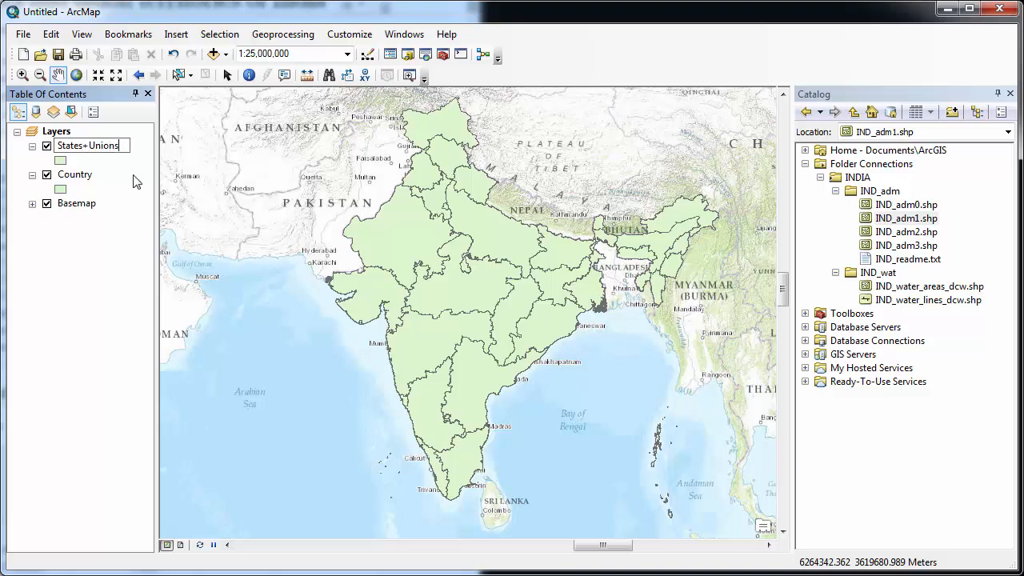
key(Return)
Step: Add the IND_adm2 district shapefile and rename the layer Districts
drag(906, 232, 529, 249)
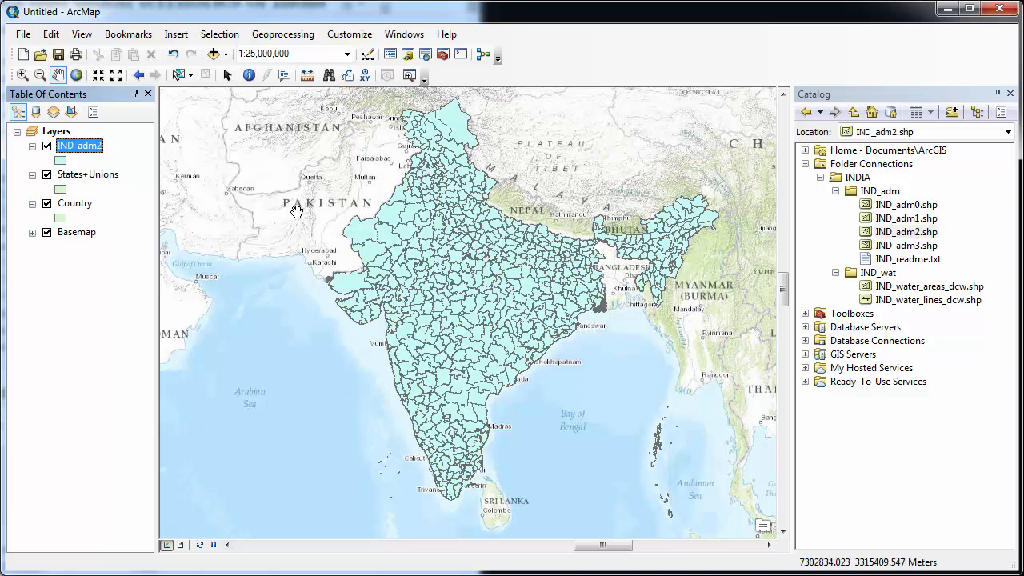
click(80, 145)
text(Districts)
key(Return)
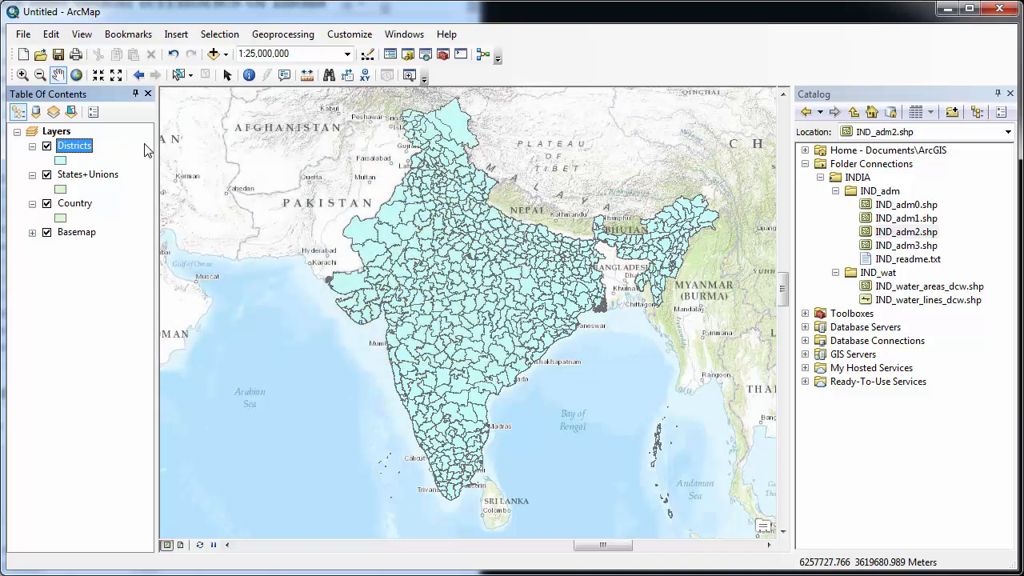
Step: Drag States+Unions above Districts in the layer list, toggling each layer's visibility to check the redraw
click(46, 146)
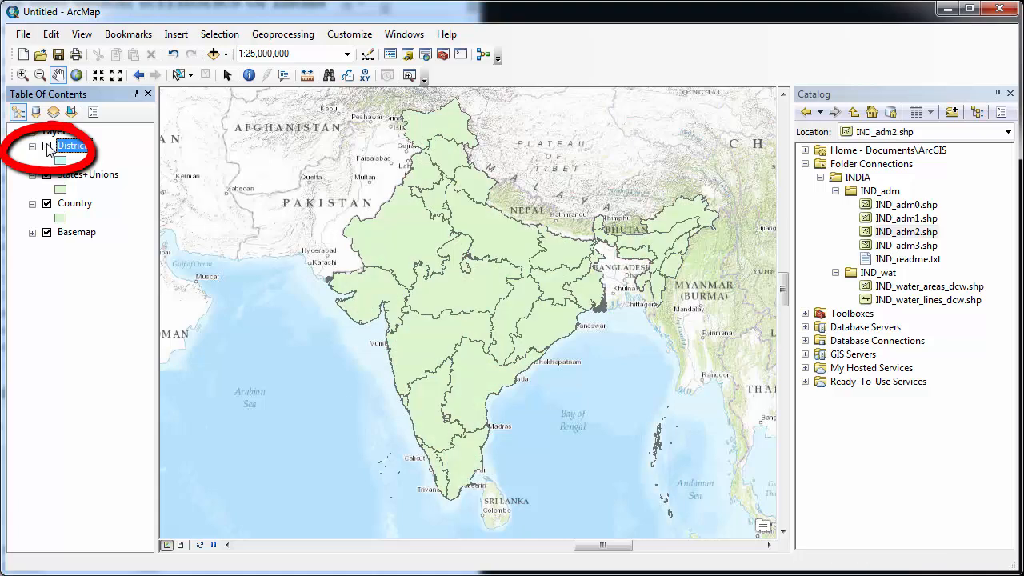
click(46, 146)
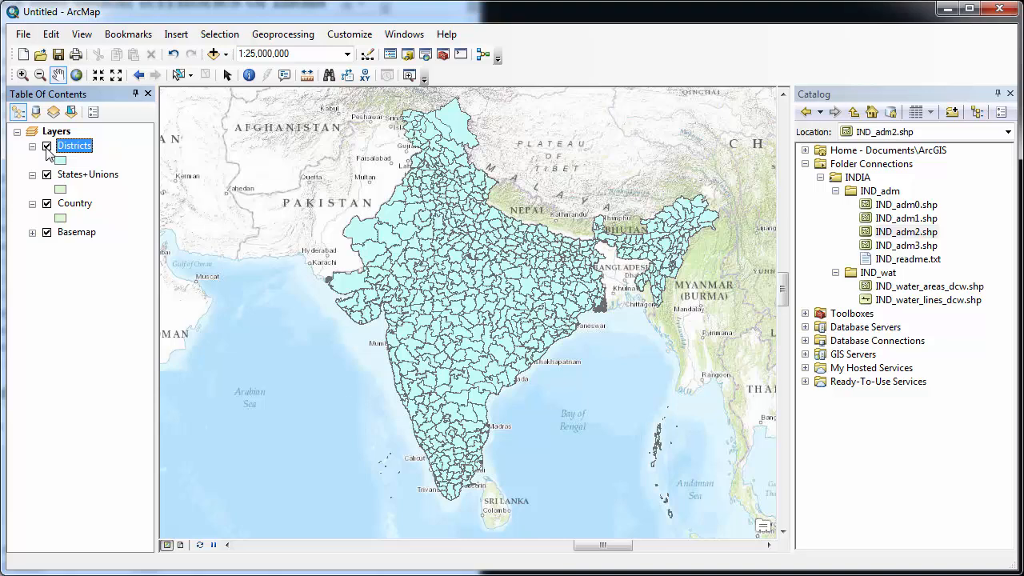
ctrl+click(110, 177)
drag(110, 178, 113, 149)
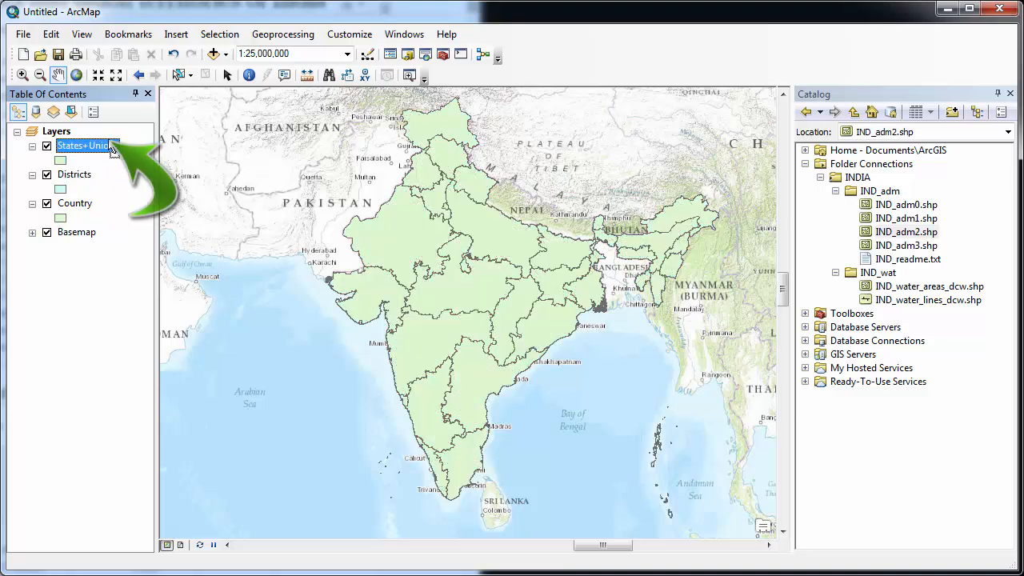
click(46, 147)
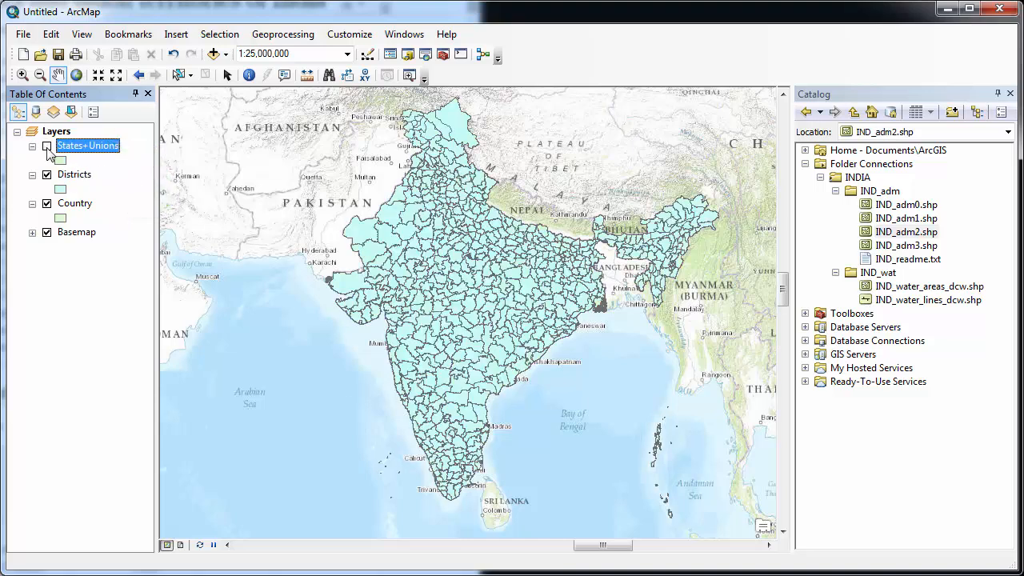
click(46, 147)
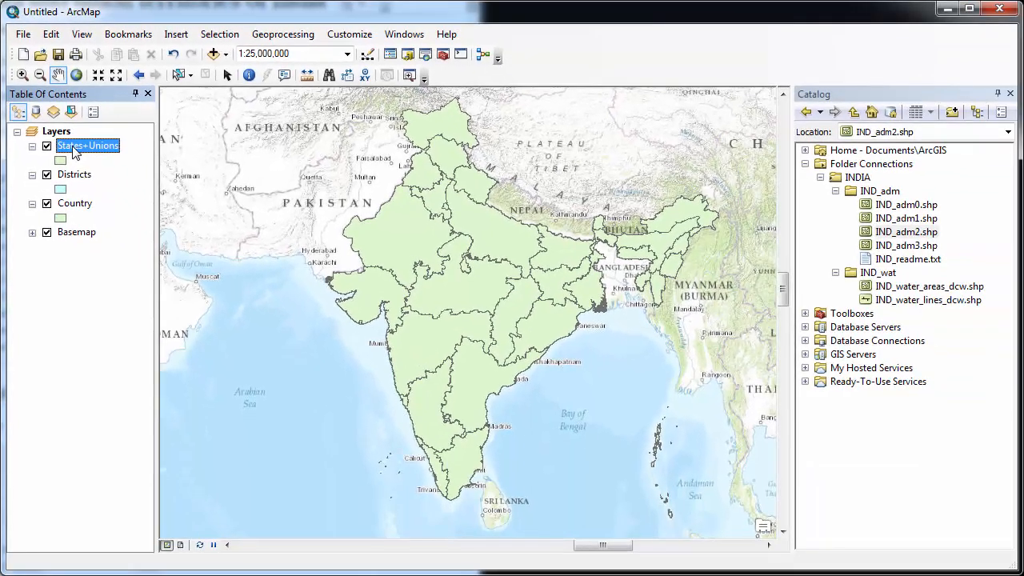
Step: Give States+Unions a hollow symbol with a black outline of width 1, and apply it
right_click(113, 227)
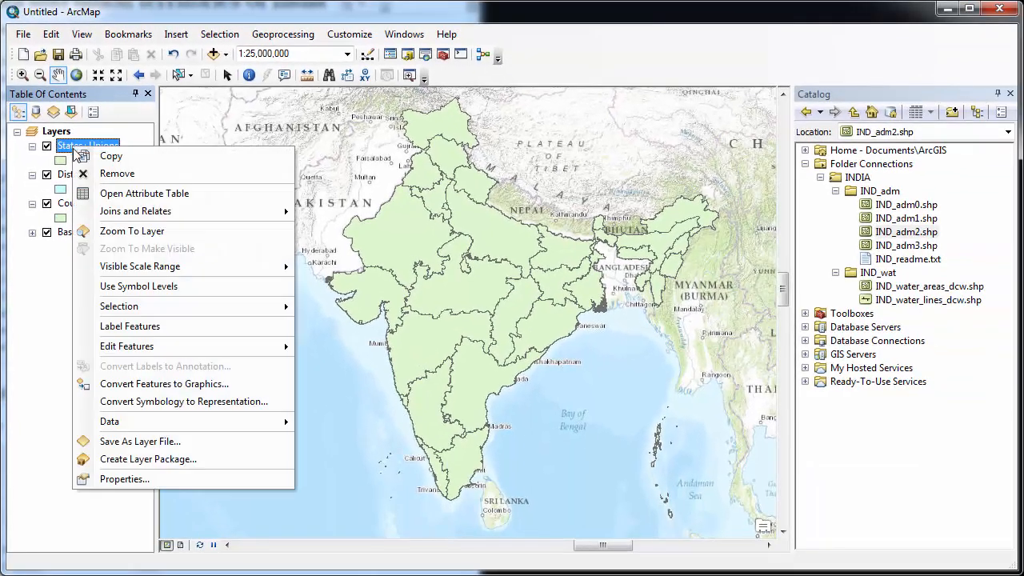
click(108, 479)
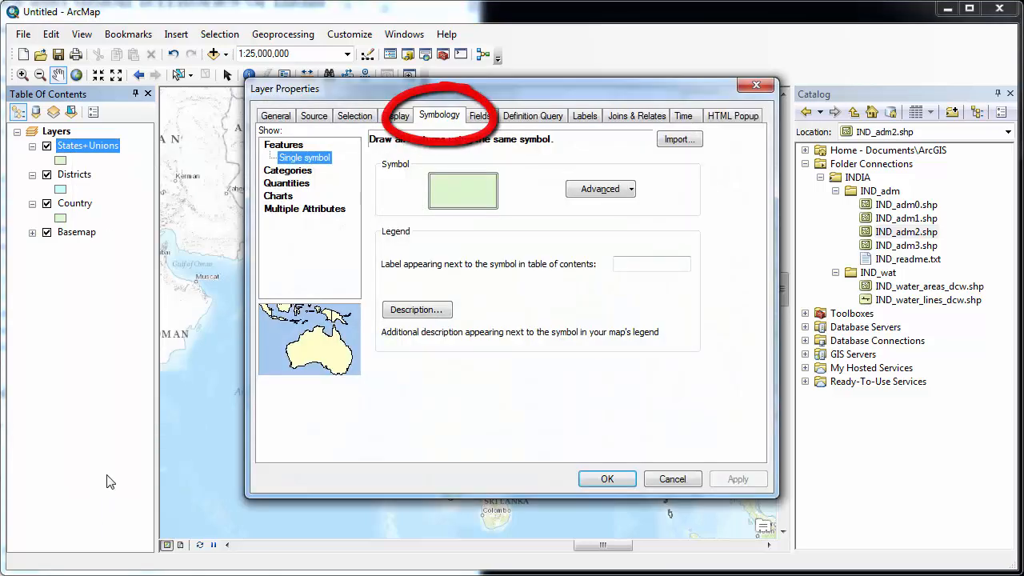
click(454, 195)
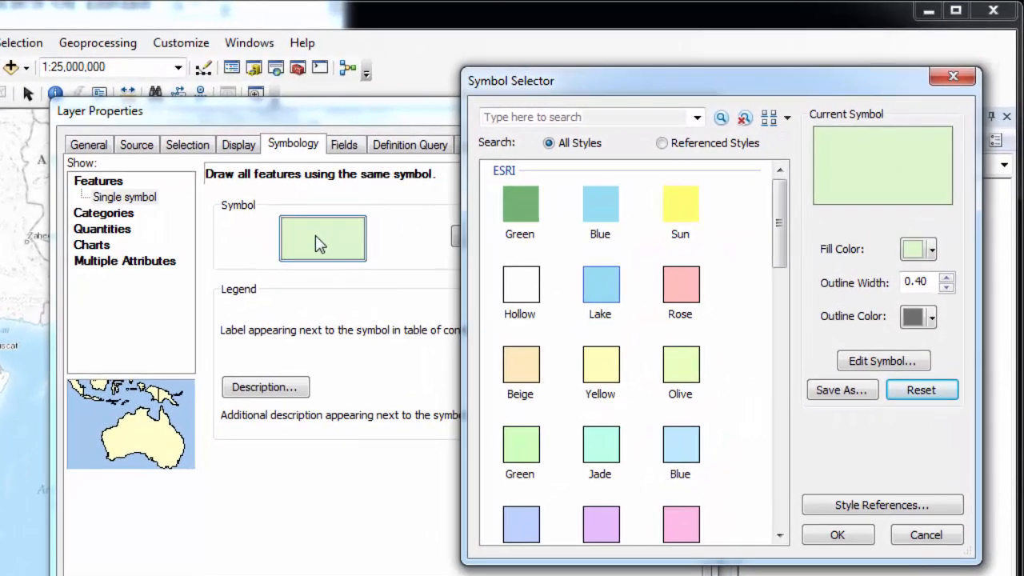
click(524, 285)
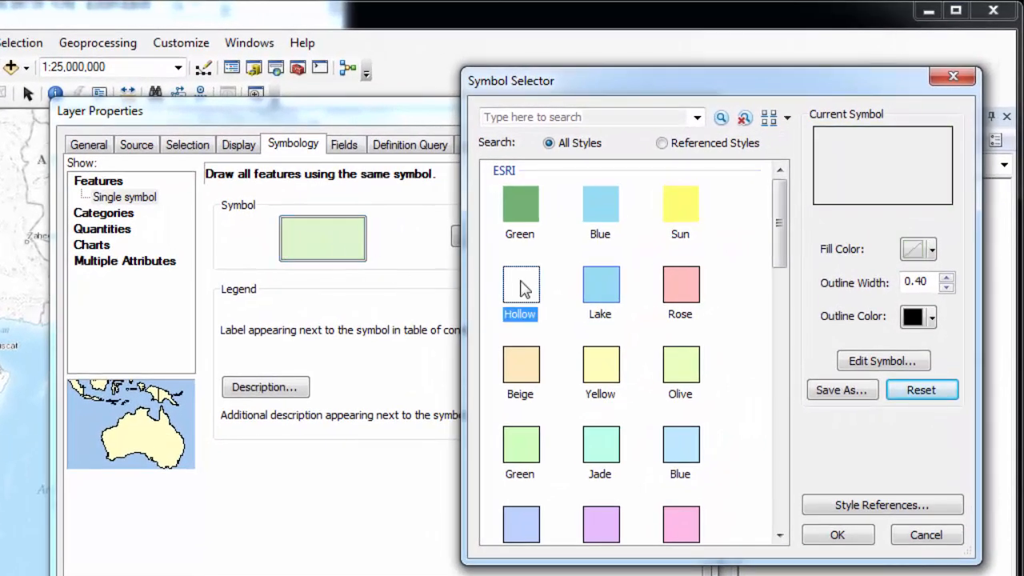
click(947, 277)
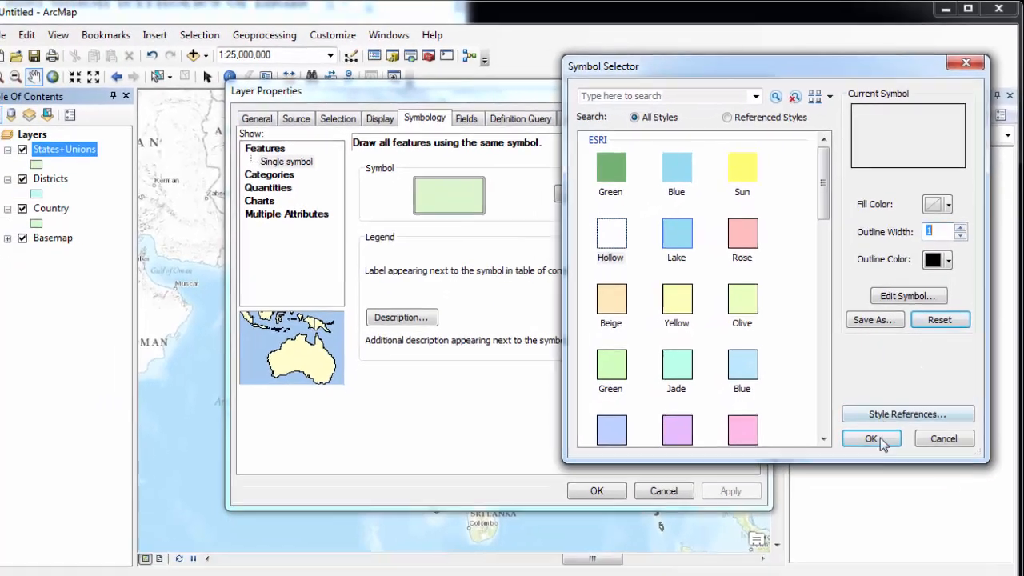
click(879, 442)
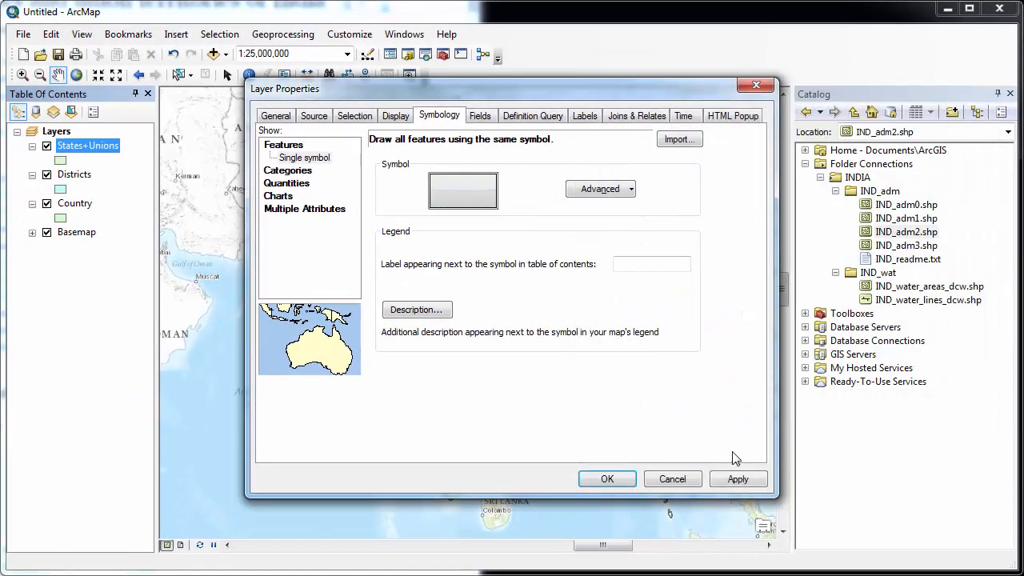
click(736, 479)
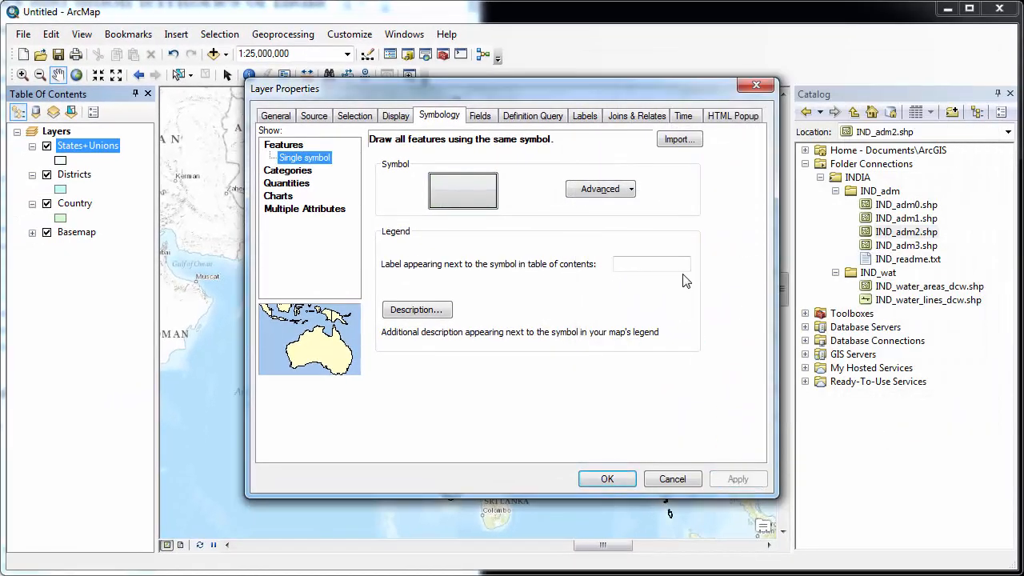
Step: Thicken the States+Unions outline further
drag(523, 88, 588, 93)
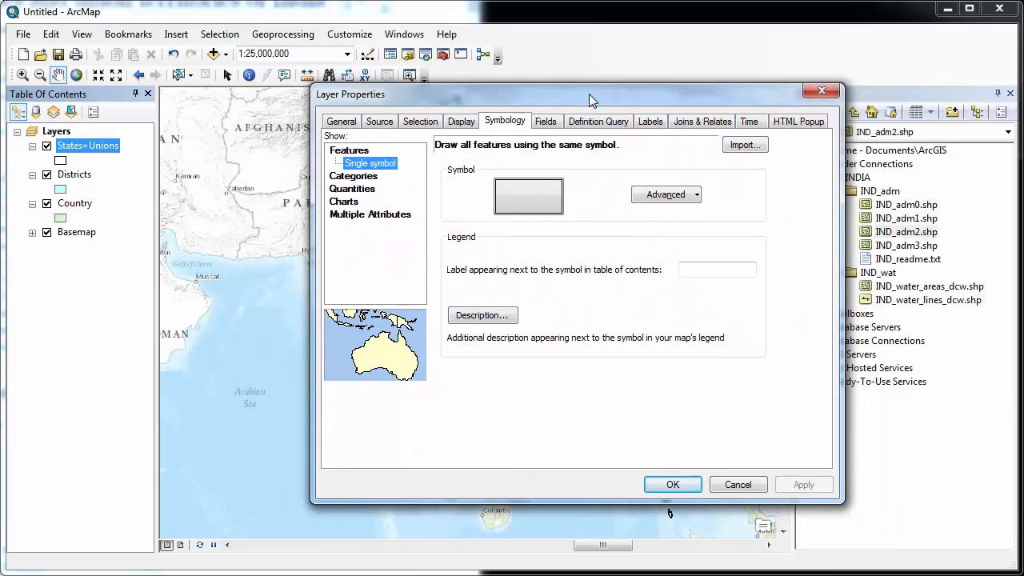
click(540, 197)
click(964, 221)
click(874, 428)
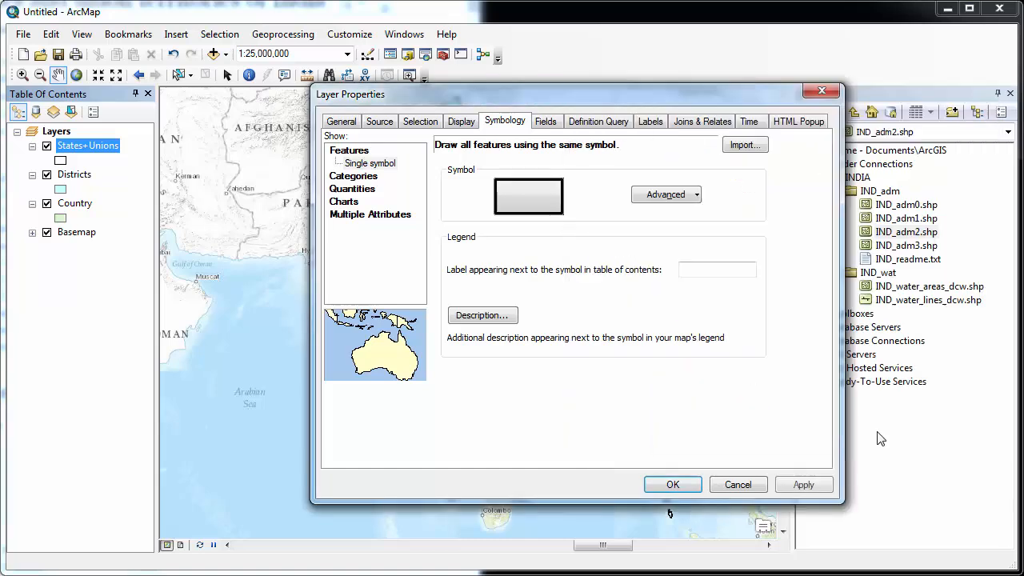
drag(435, 88, 518, 364)
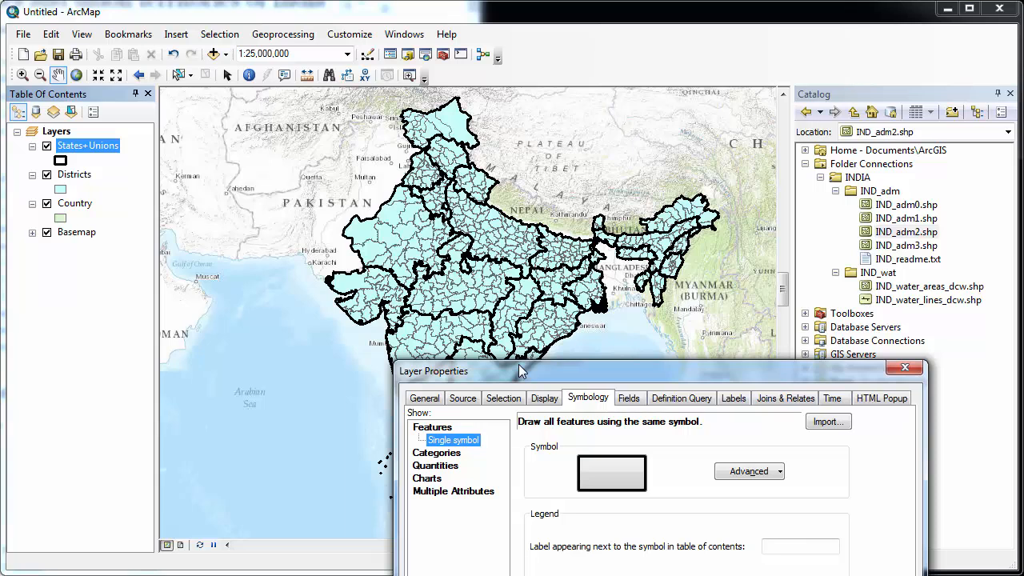
Step: Accept the thick black state outlines and make the Country symbol hollow
drag(518, 364, 506, 99)
click(736, 503)
click(77, 205)
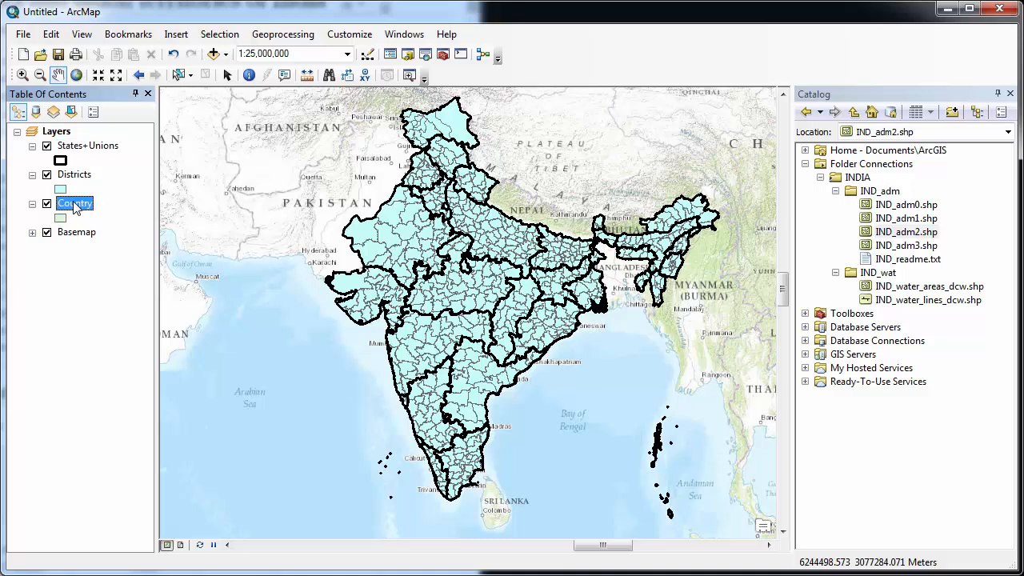
right_click(66, 205)
click(224, 538)
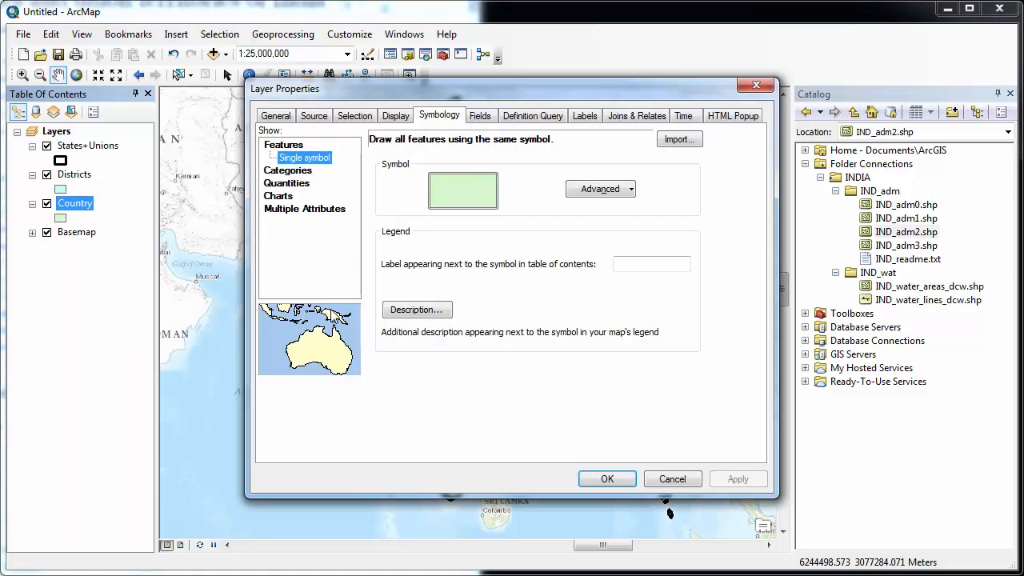
click(462, 190)
click(620, 229)
Step: Give the Country outline width 2 in red, then move Country to the top of the layers
click(962, 224)
click(950, 253)
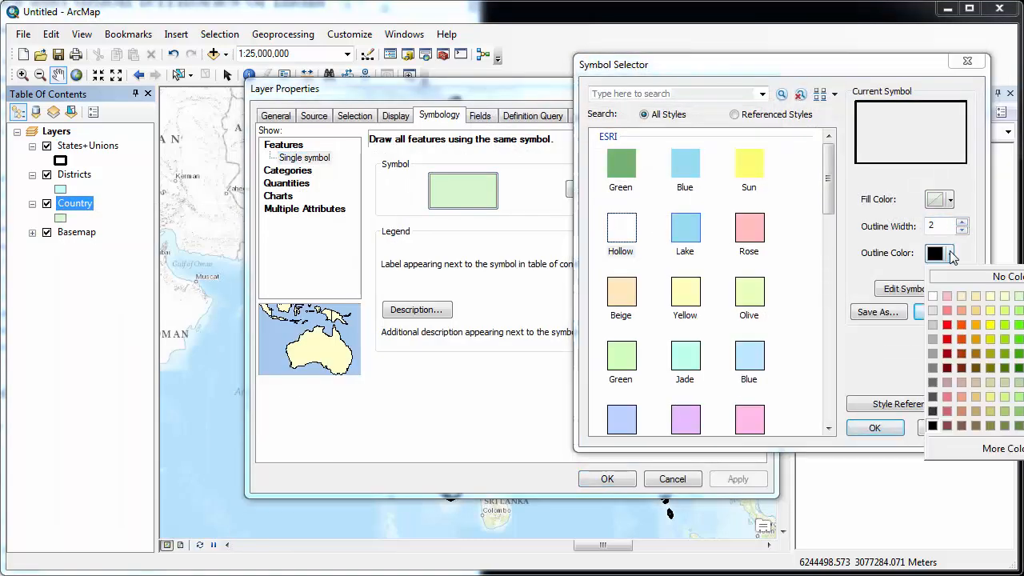
click(952, 345)
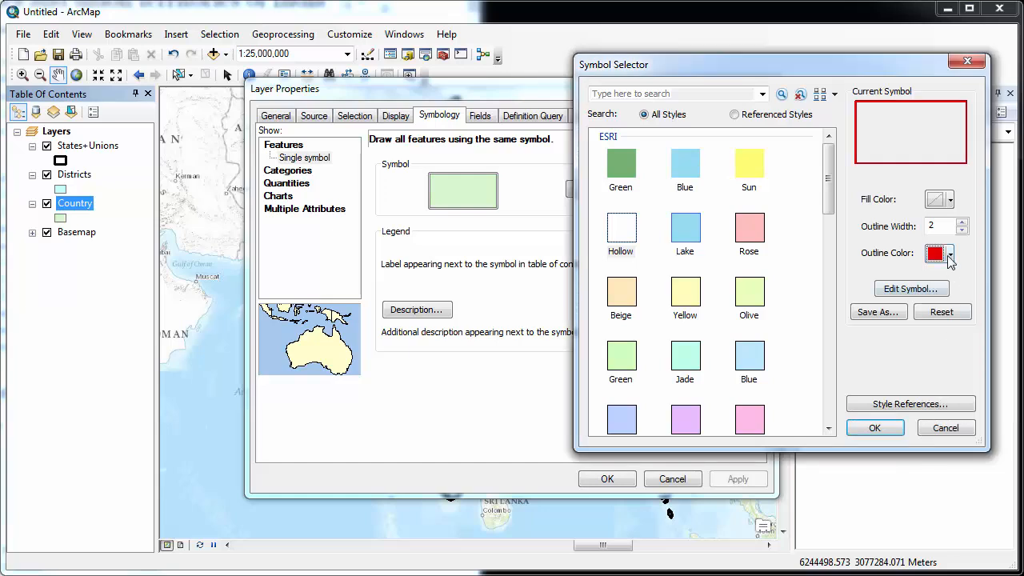
click(889, 430)
click(729, 477)
click(606, 479)
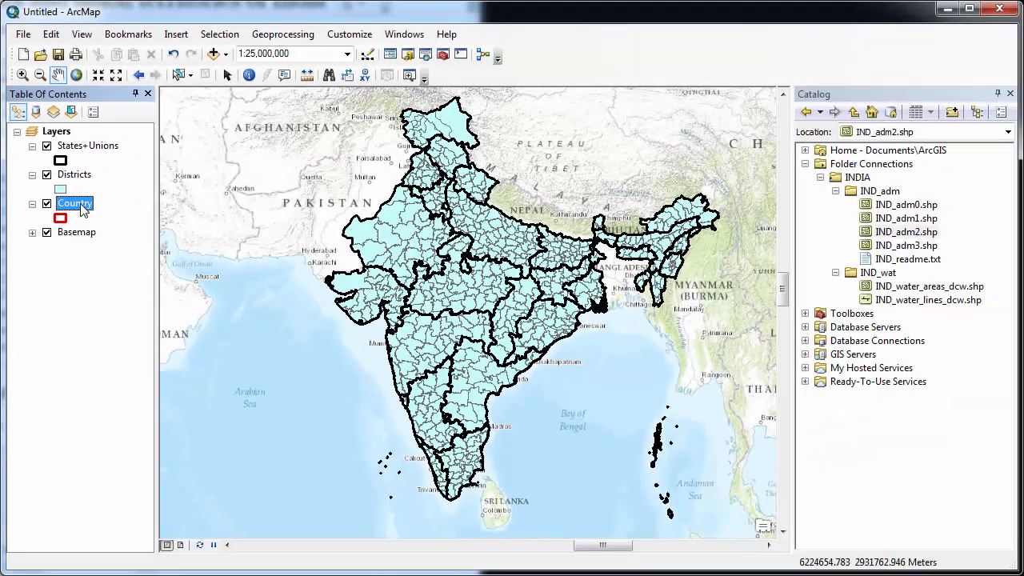
drag(83, 207, 80, 142)
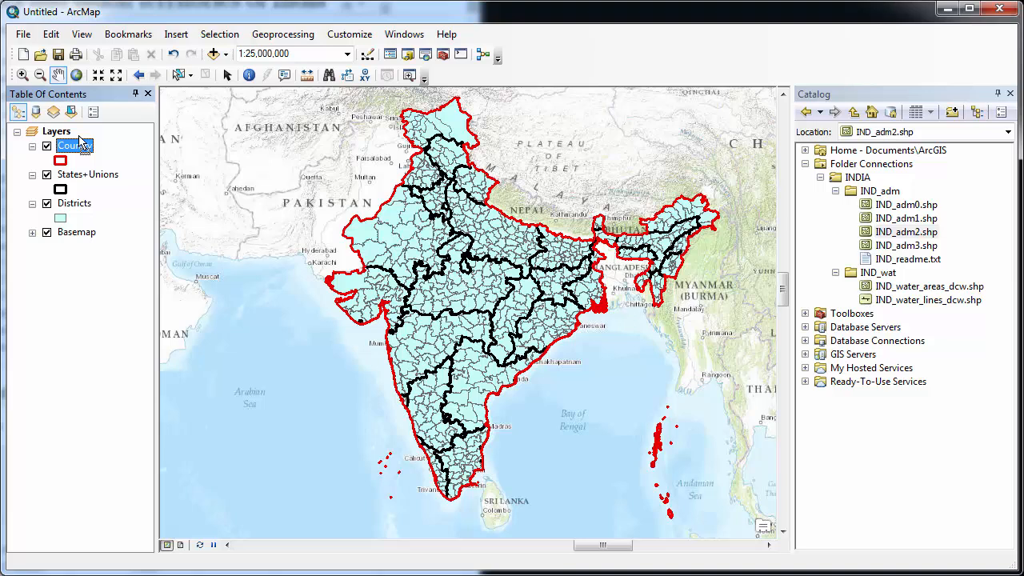